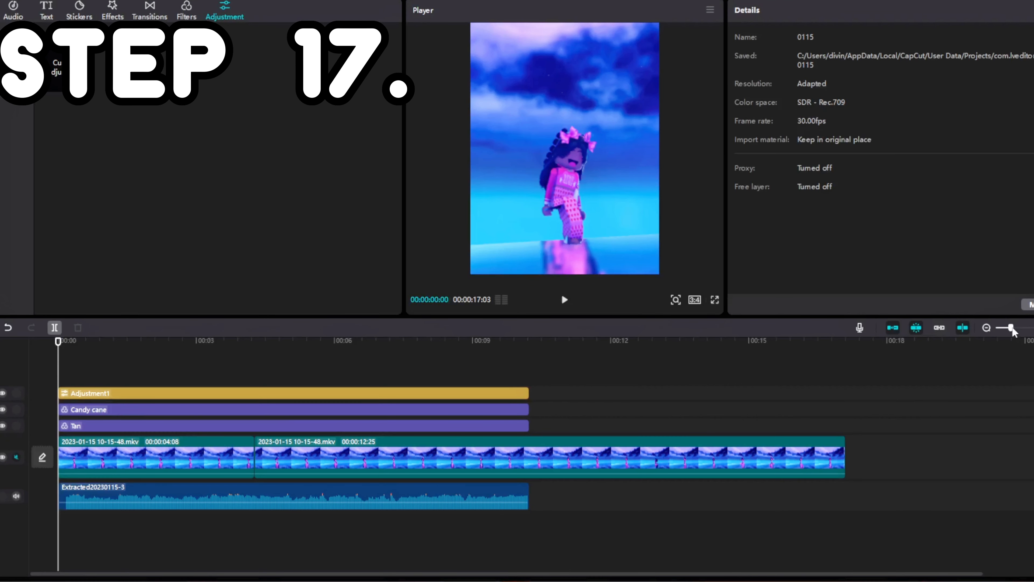
Find the beat just after the existing cut in the video track and split the second video clip at 00:00:04:10
left_click_drag(1011, 328, 1024, 328)
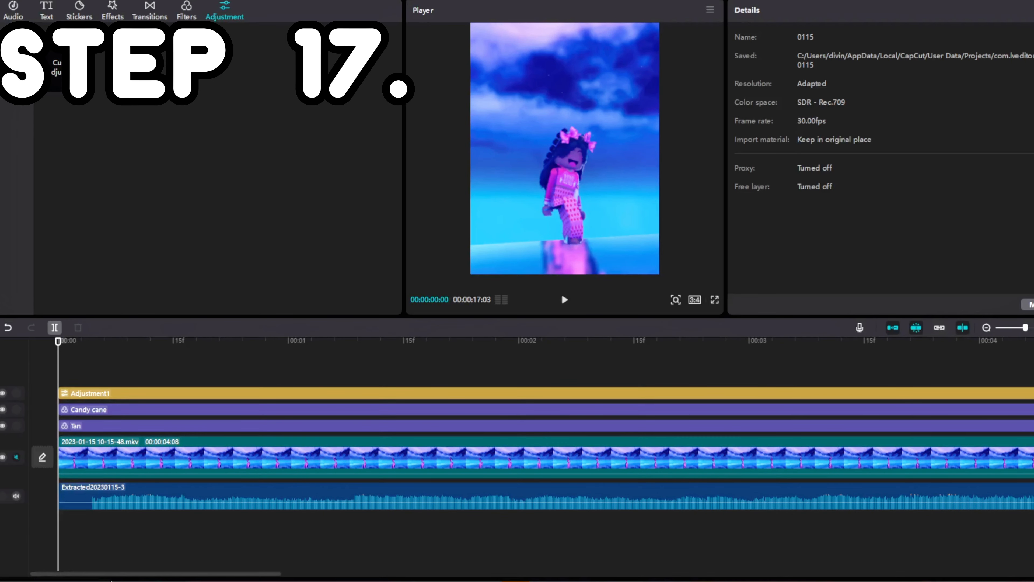
left_click_drag(120, 576, 271, 572)
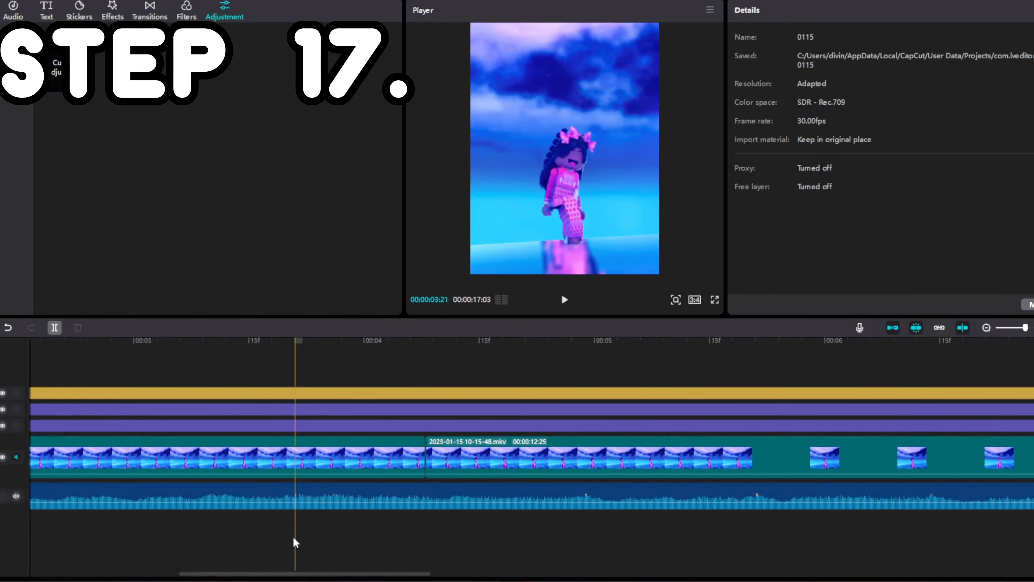
left_click(464, 462)
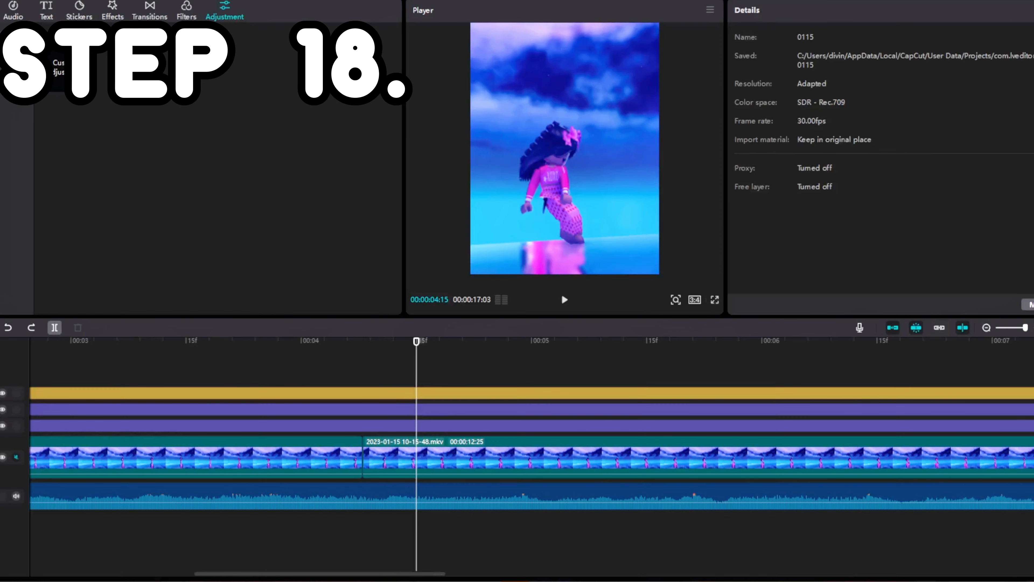
left_click(361, 370)
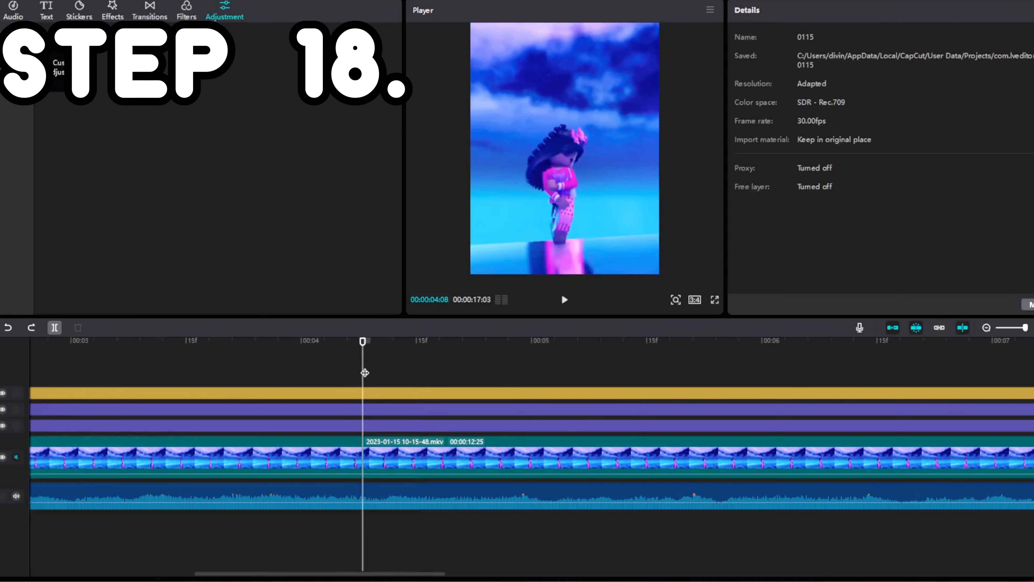
left_click(321, 369)
key("space")
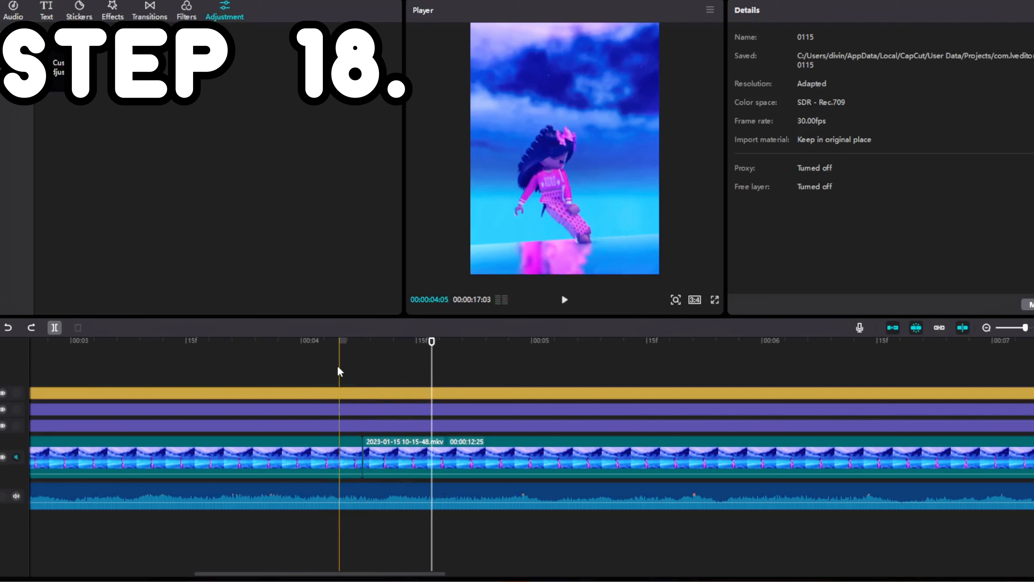
left_click(155, 371)
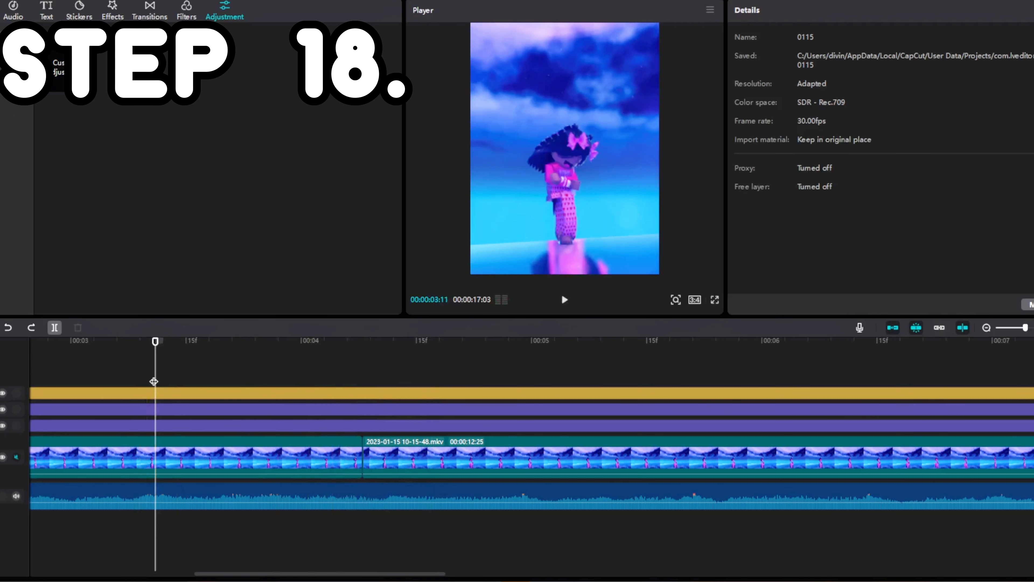
key("space")
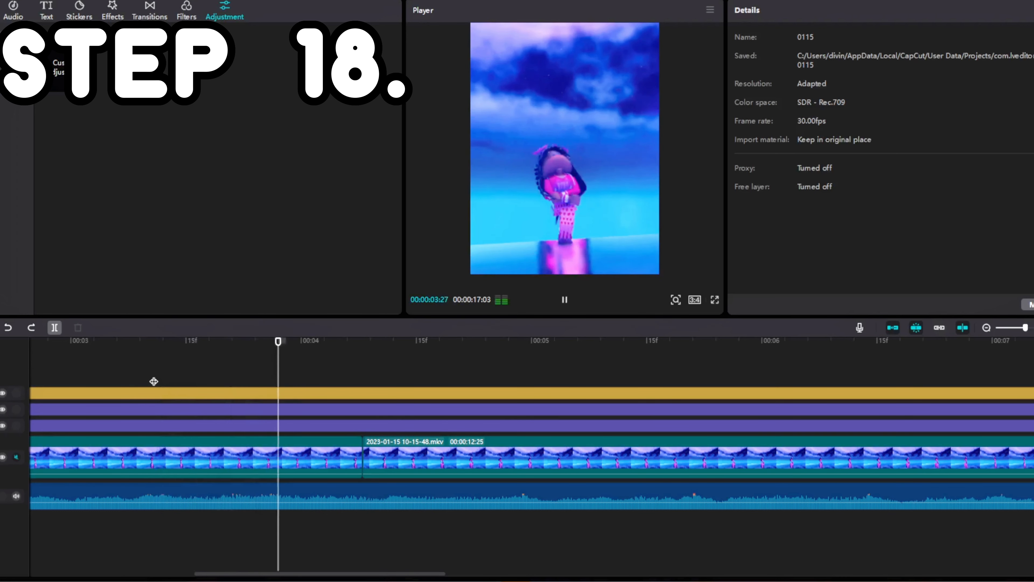
key("space")
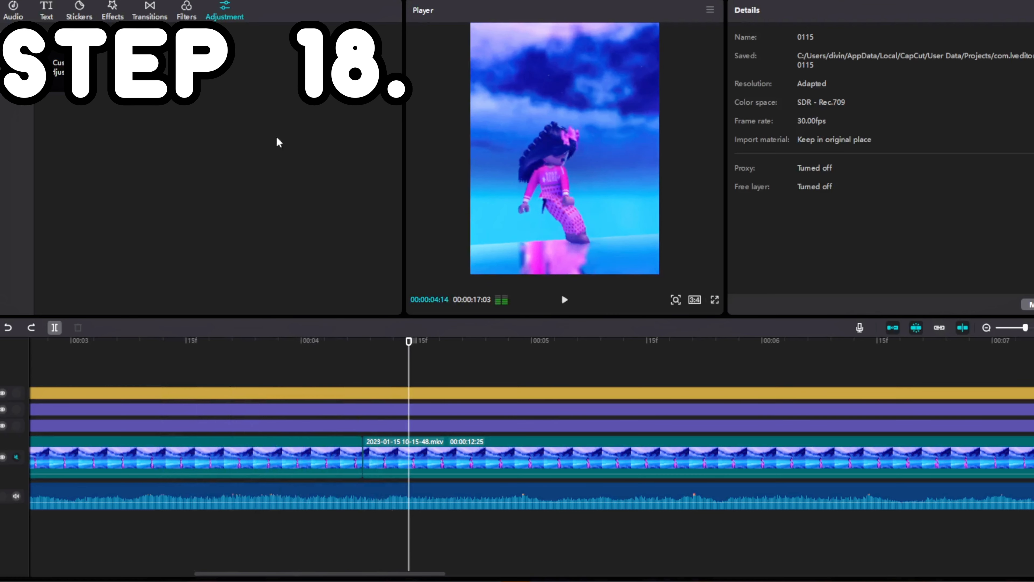
left_click(380, 353)
left_click(379, 456)
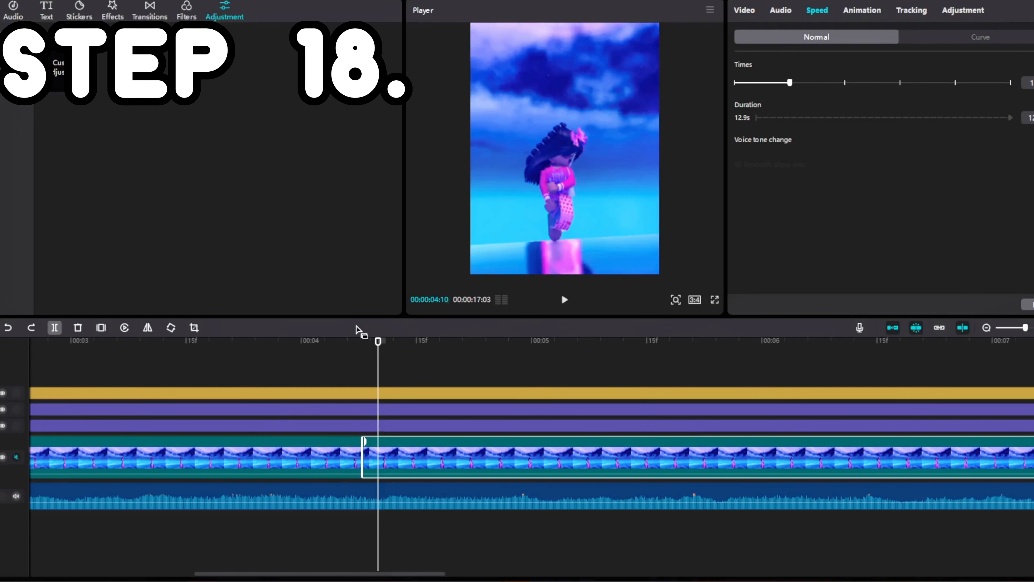
key("ctrl+b")
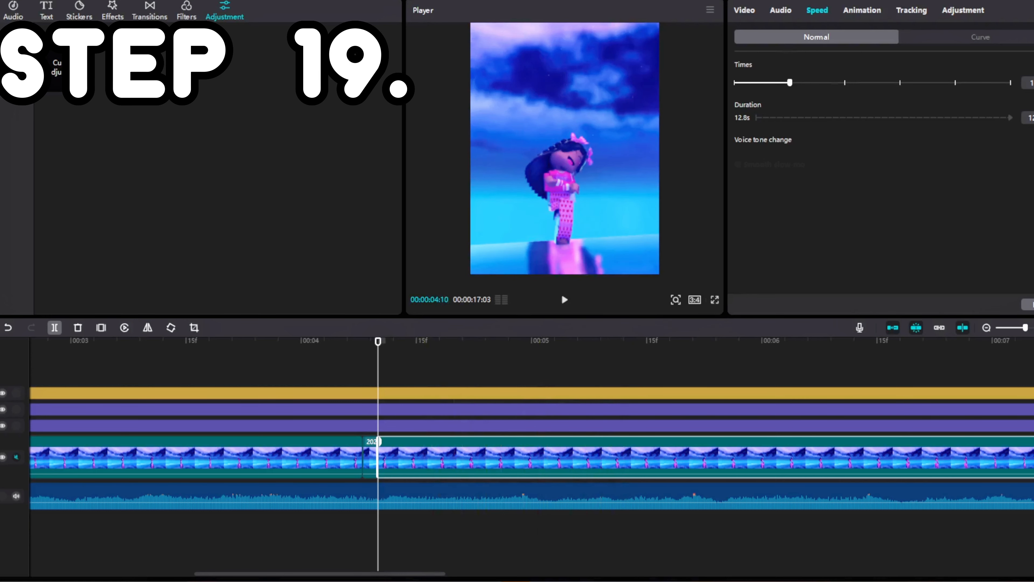
Set the playback speed of the video clip starting at 00:00:04:10 to 0.4x
left_click(1033, 84)
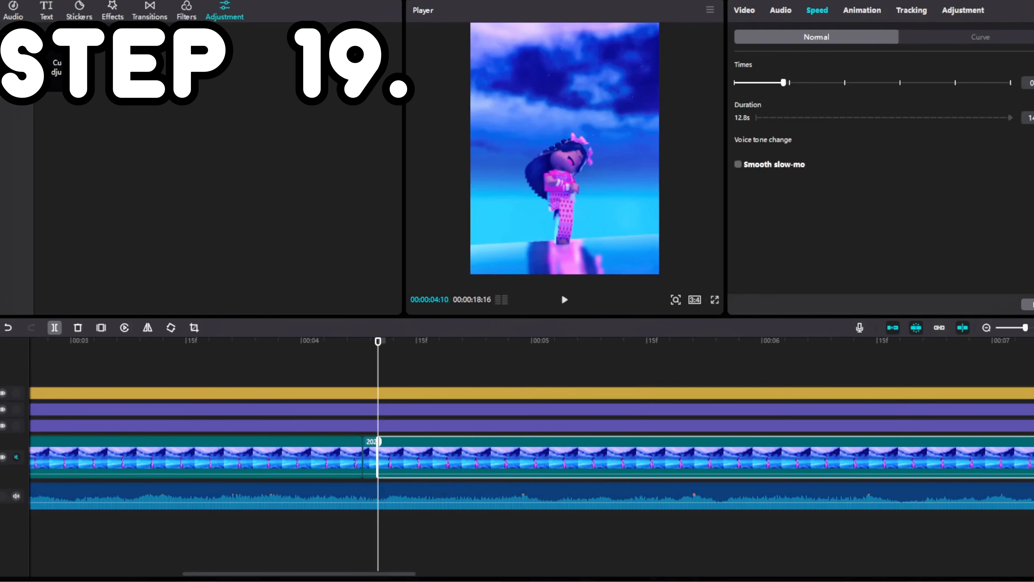
left_click(1033, 85)
left_click(1033, 85)
left_click(1033, 85)
left_click(1033, 85)
left_click(1033, 85)
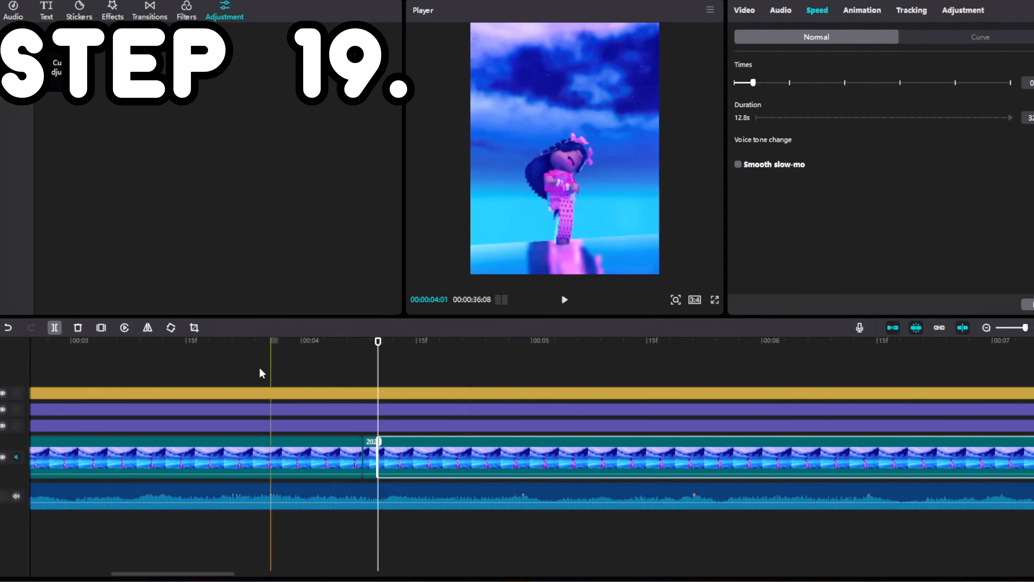
Play through the slowed section and split the 0.4x clip at 00:00:04:17
left_click(317, 365)
key("space")
key("space")
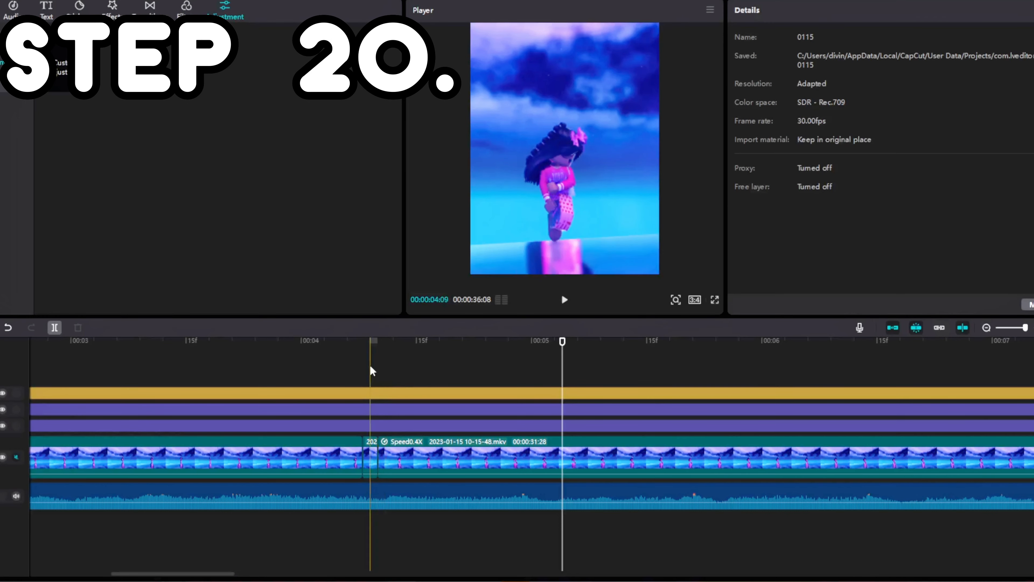
left_click(377, 370)
key("space")
key("space")
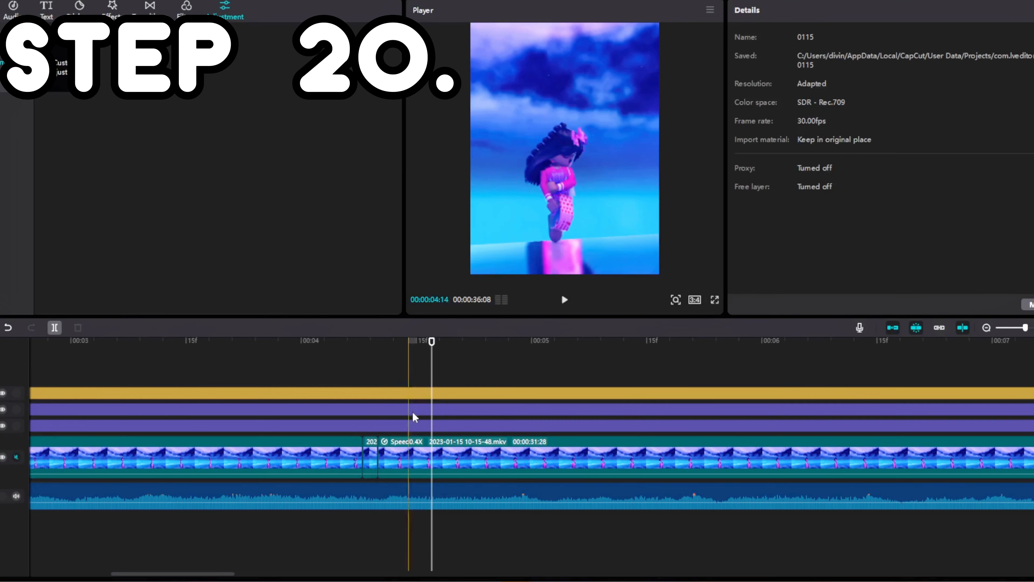
left_click(485, 464)
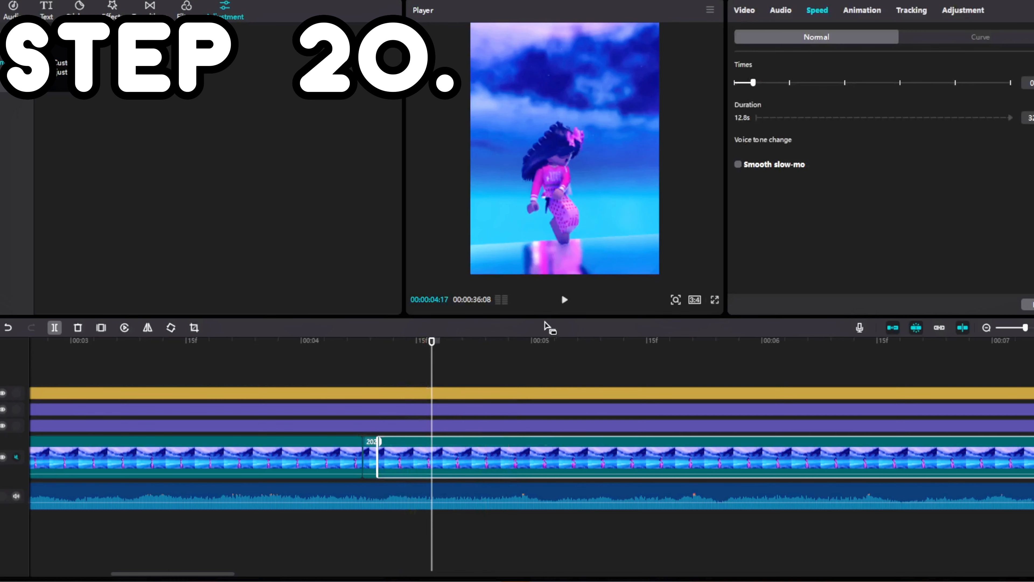
key("ctrl+b")
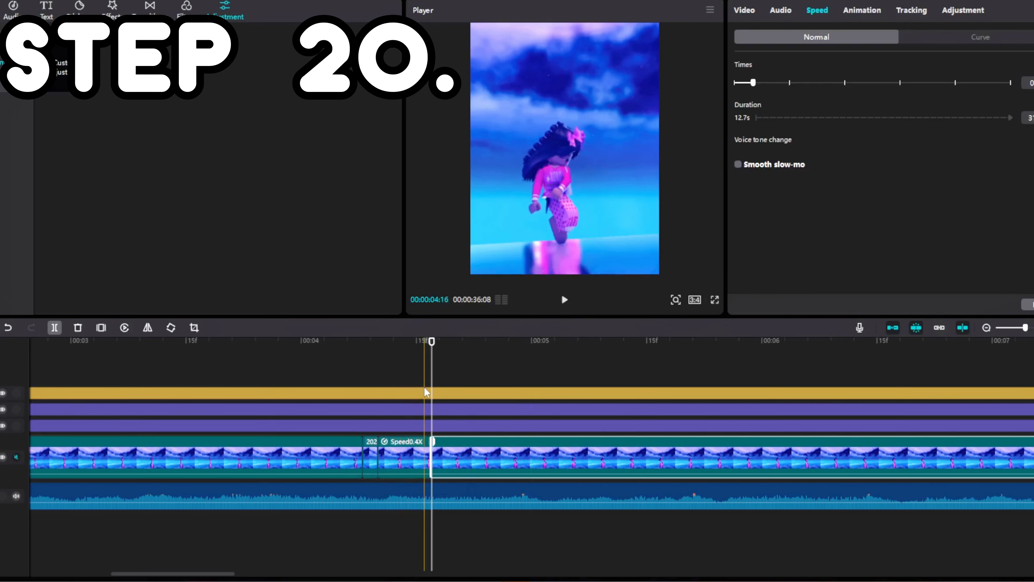
Set the speed of the clip starting at 00:00:04:17 to 1.2x and split it at 00:00:04:28
left_click(428, 361)
key("space")
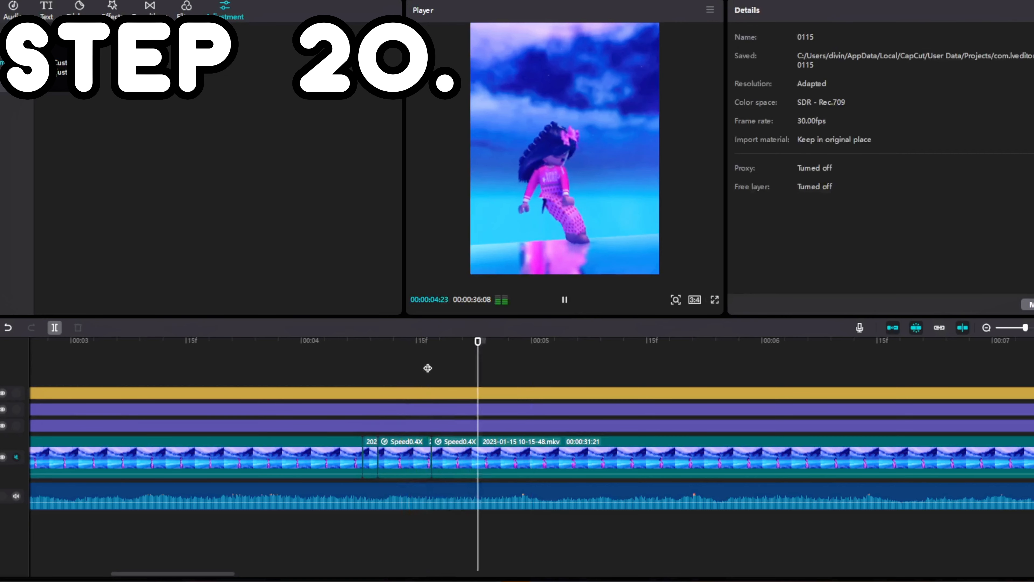
key("space")
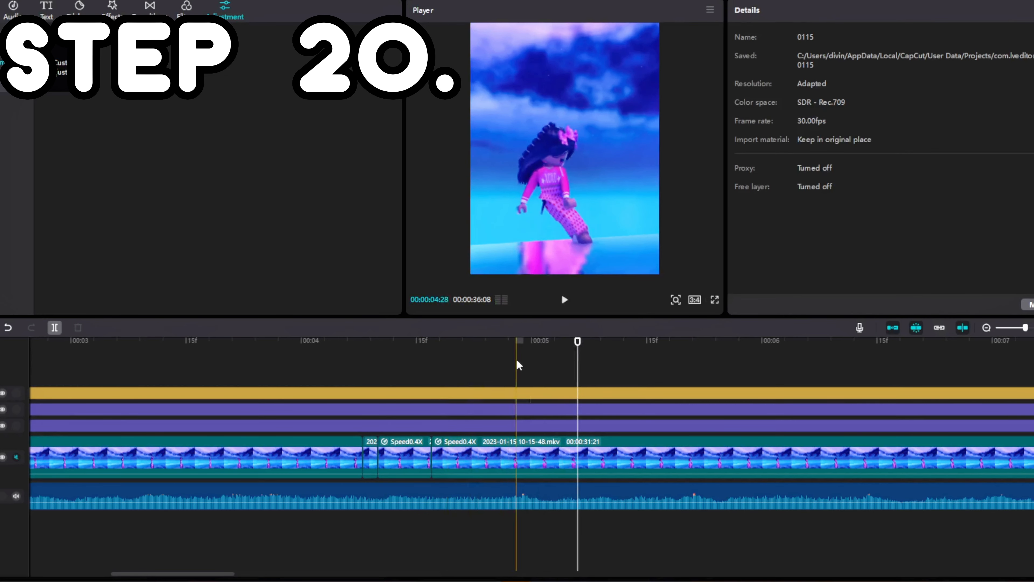
left_click(516, 359)
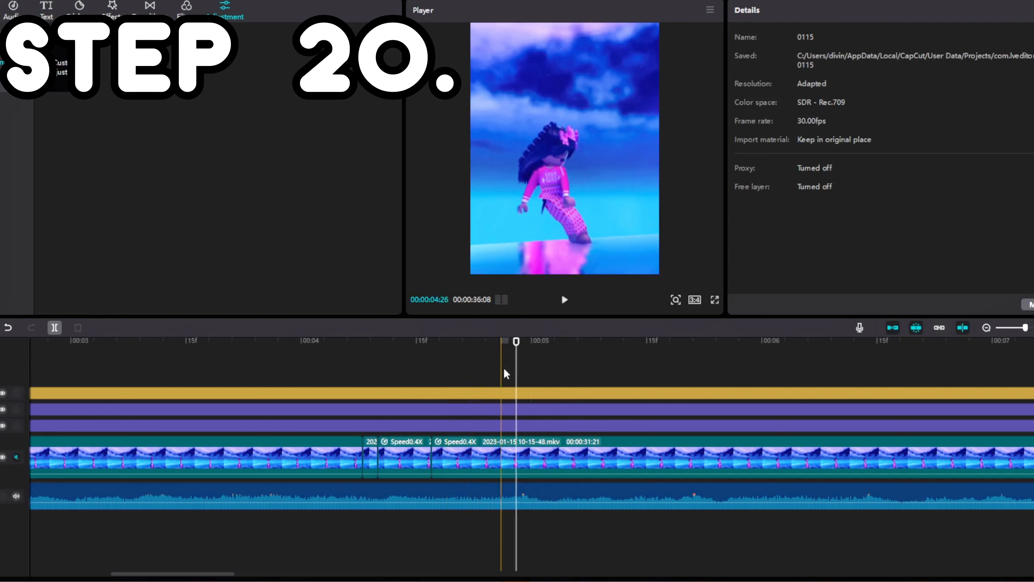
left_click(498, 458)
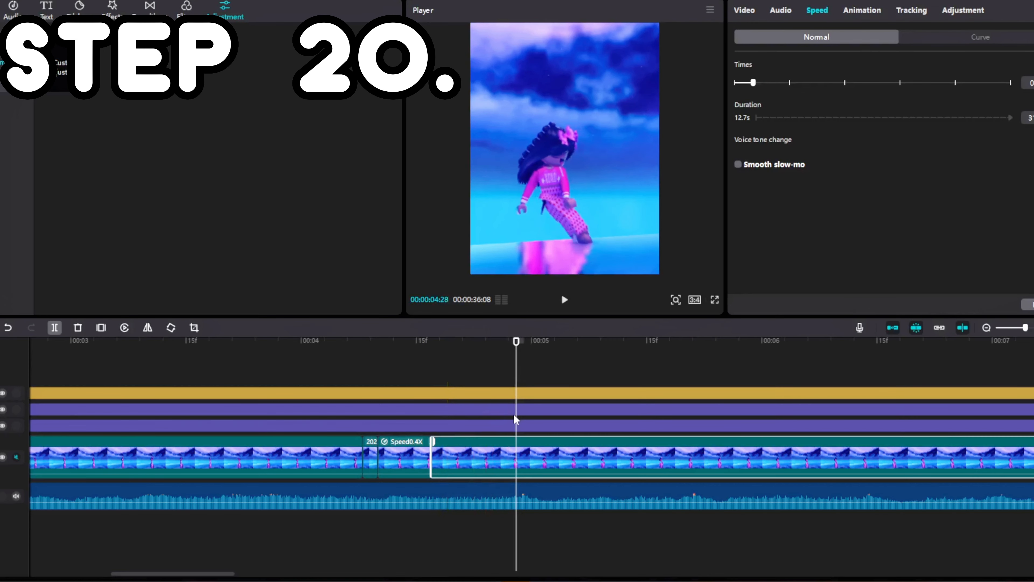
left_click(802, 84)
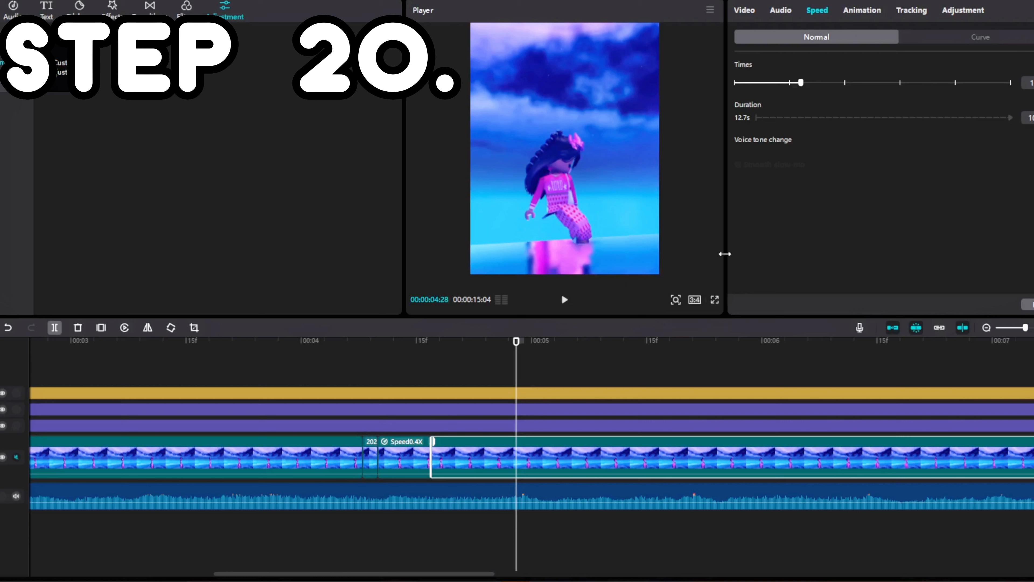
key("ctrl+b")
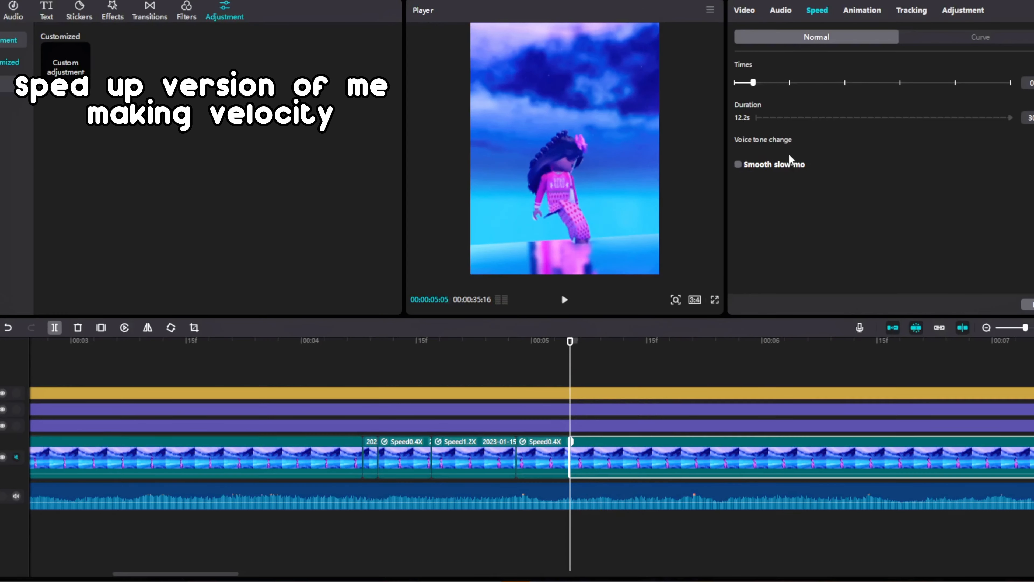
Split the footage after 00:00:05:05 into short successive segments up to about 00:00:08:25, alternating their speeds between 1.2x and 0.4x
left_click(730, 359)
key("ctrl+b")
left_click(861, 358)
left_click_drag(753, 82, 800, 83)
key("ctrl+b")
left_click(625, 456)
left_click(685, 367)
key("ctrl+b")
left_click(723, 366)
left_click(844, 457)
left_click(815, 369)
left_click(853, 372)
key("ctrl+b")
key("ctrl+b")
key("ctrl+b")
mouse_move(801, 83)
left_mouse_down()
mouse_move(753, 84)
mouse_move(801, 83)
left_mouse_up()
left_click(553, 360)
key("ctrl+b")
left_click(644, 367)
left_click(697, 470)
key("ctrl+b")
left_click(905, 366)
left_click(821, 392)
left_click(686, 465)
left_click(714, 366)
key("ctrl+b")
left_click(760, 367)
key("ctrl+b")
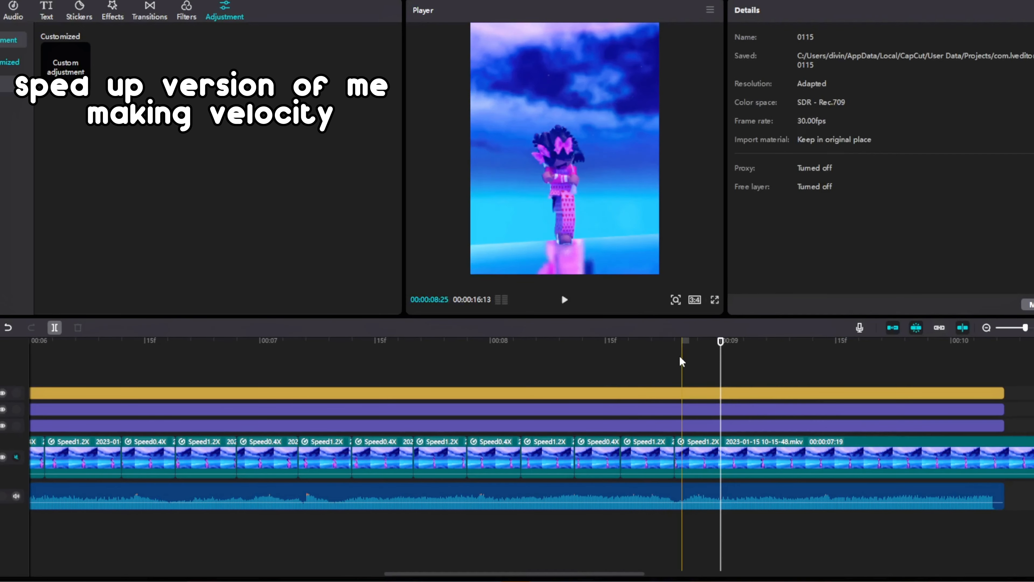
left_click(827, 358)
left_click(947, 362)
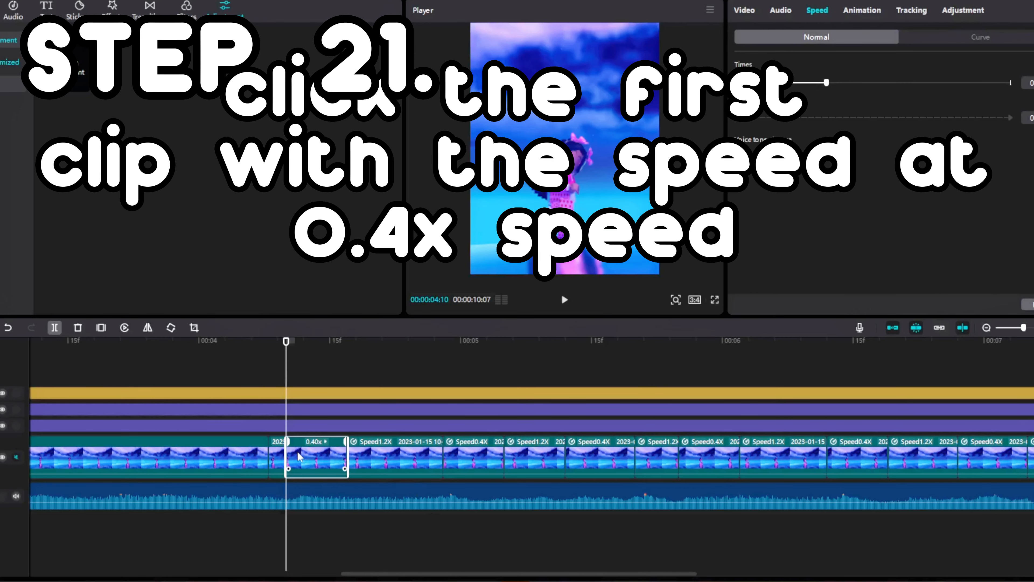
Apply the Shake 1 In animation to the 0.4x clip at 00:00:04:10 and shorten the animation to its minimum duration
left_click(869, 15)
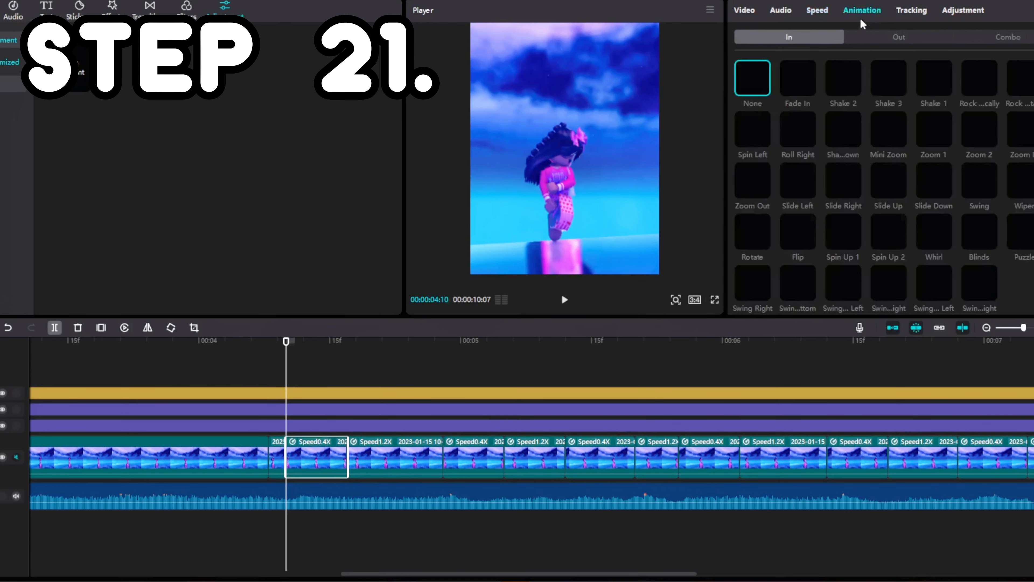
left_click(934, 77)
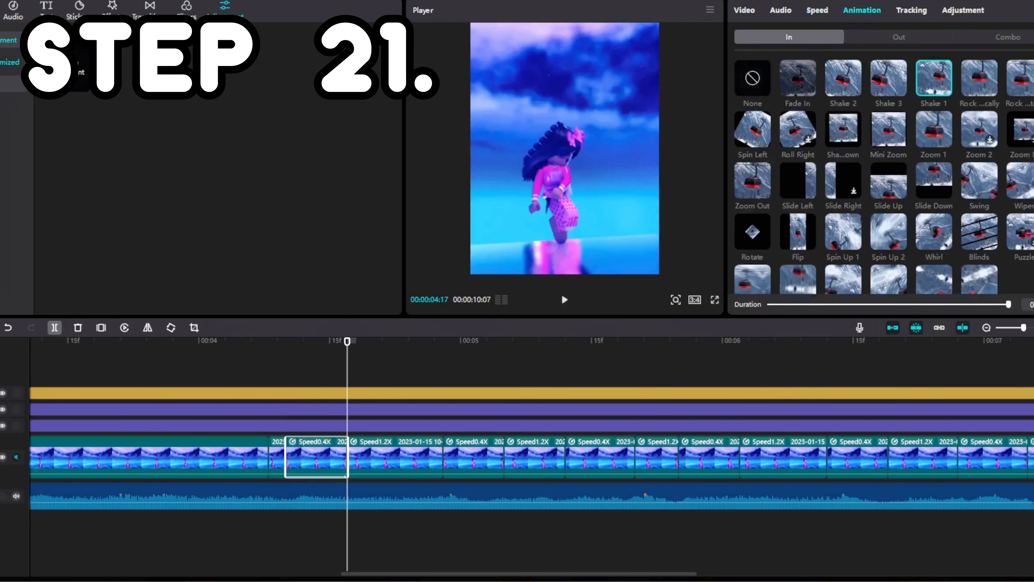
left_click_drag(1007, 305, 804, 304)
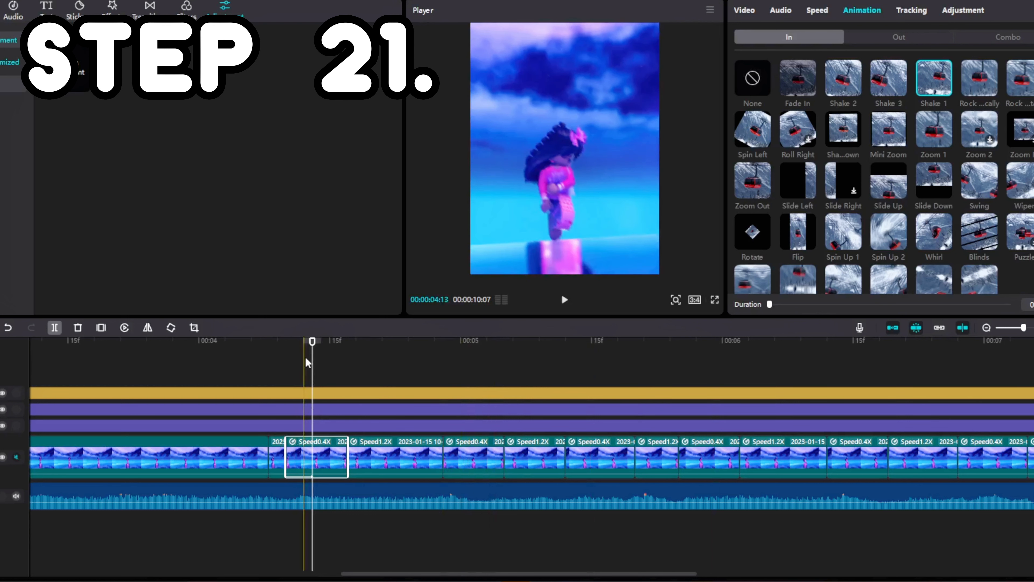
Add the white stock clip from the media library at 00:00:04:10 and move it onto a separate track above the main video
left_click(291, 352)
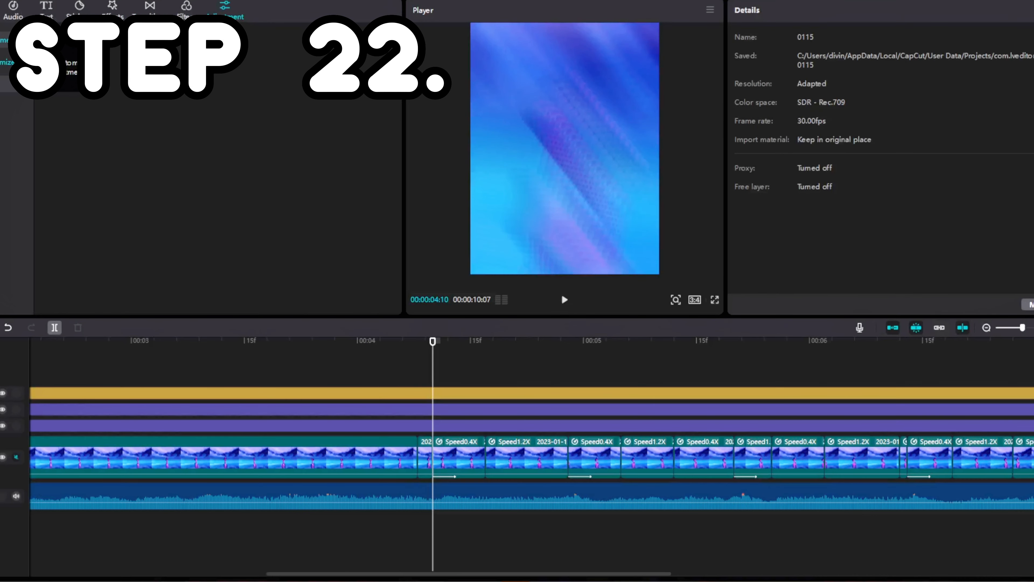
left_click(0, 9)
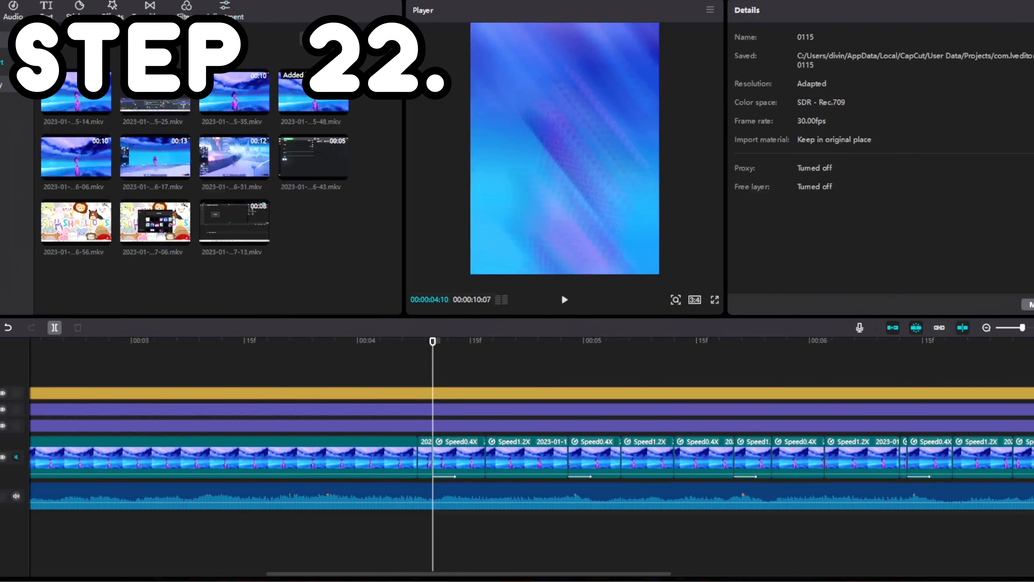
left_click(2, 84)
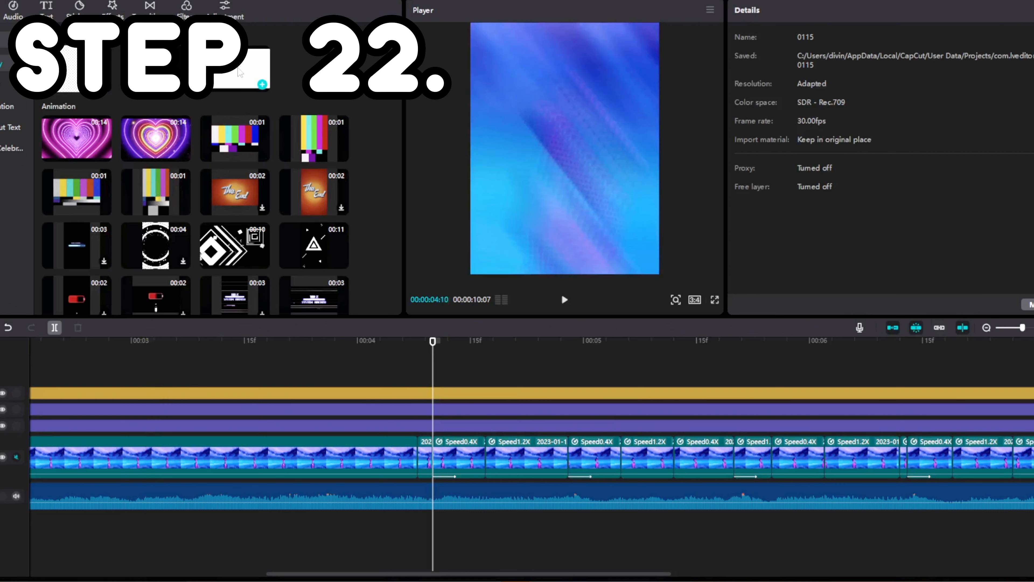
left_click(262, 84)
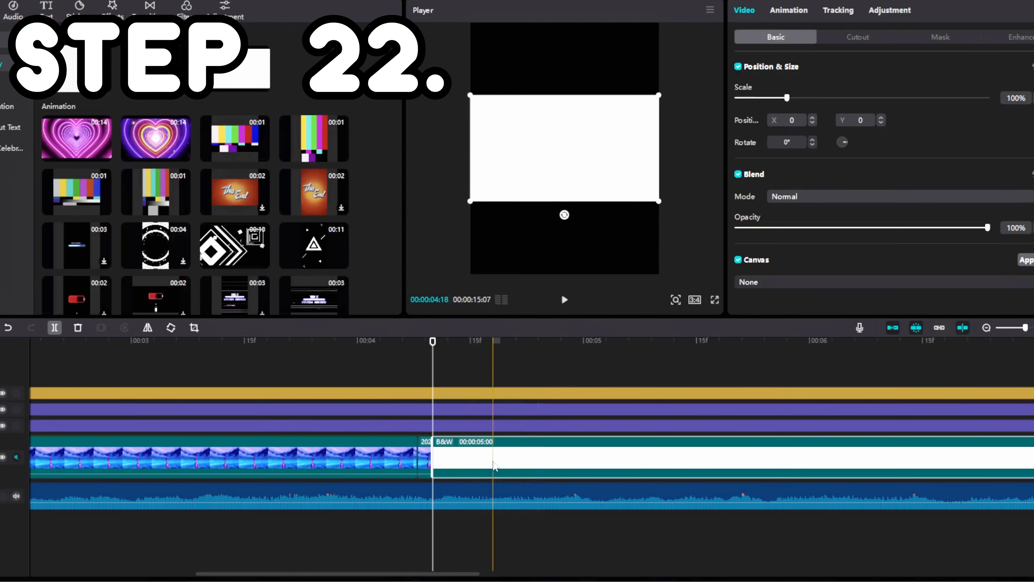
left_click_drag(493, 464, 493, 366)
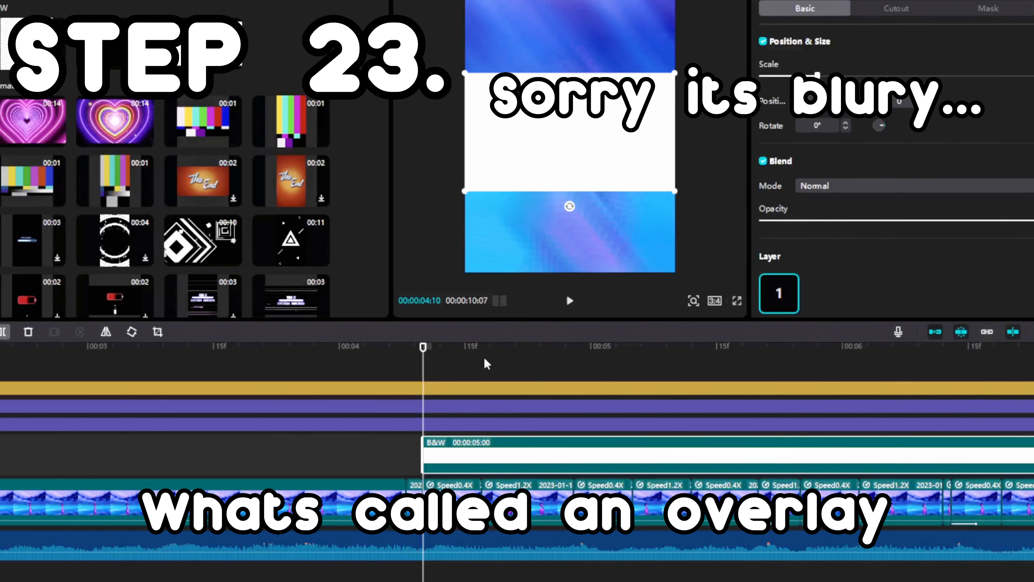
Set the white clip's blend mode to Overlay and enlarge it to about 236% so it covers the whole frame
left_click(465, 363)
left_click(501, 451)
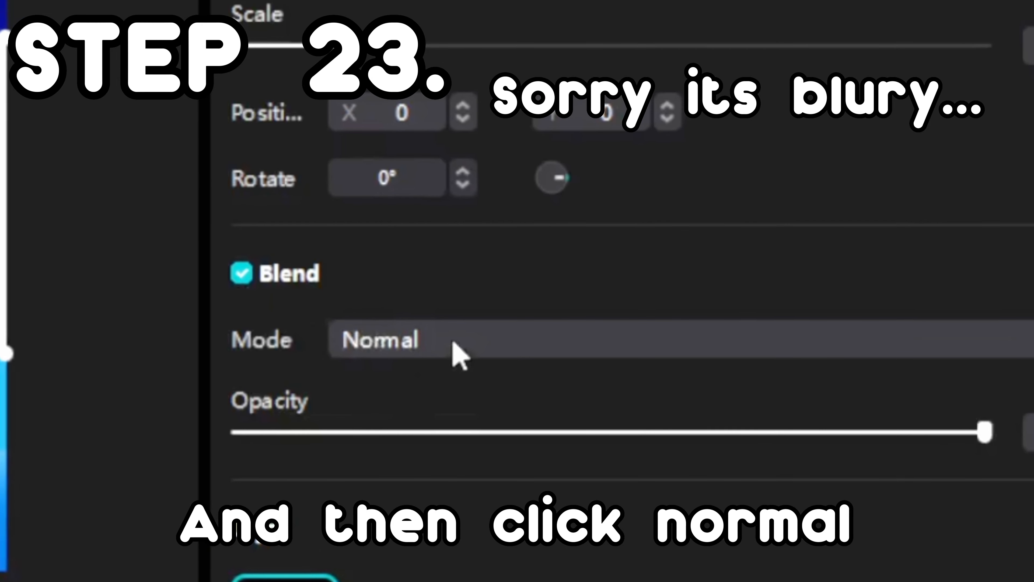
left_click(454, 344)
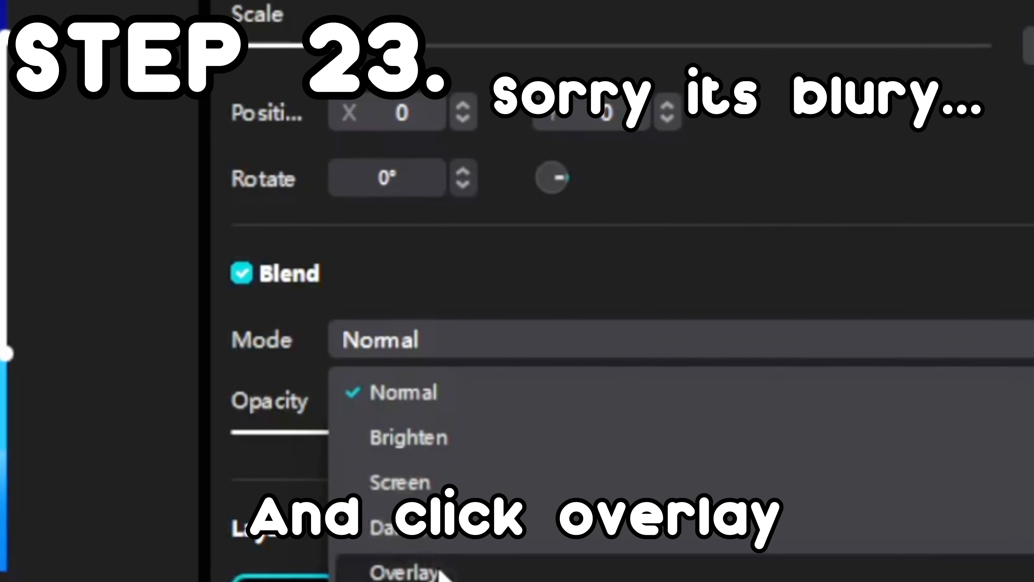
left_click(442, 572)
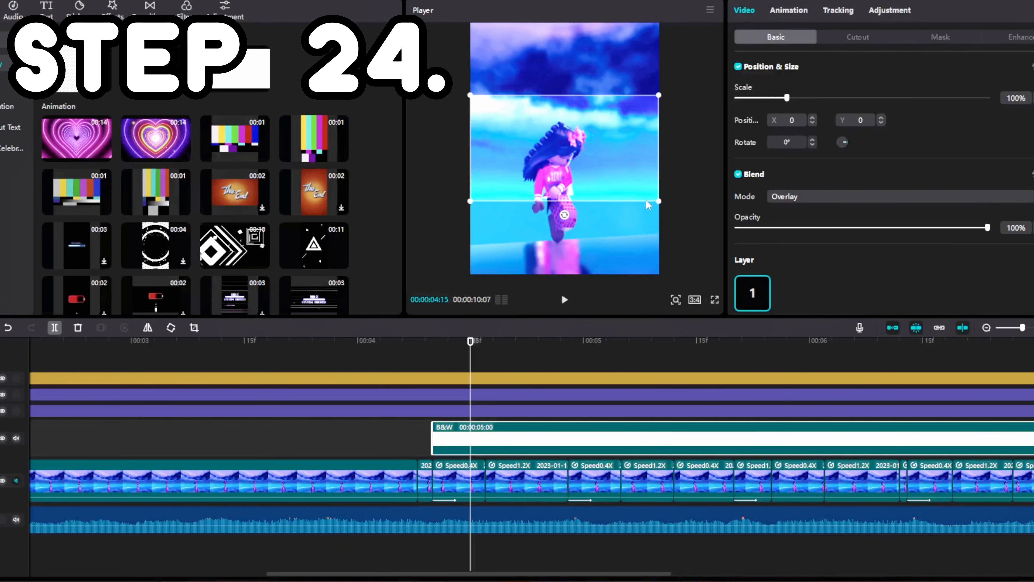
left_click_drag(659, 201, 753, 259)
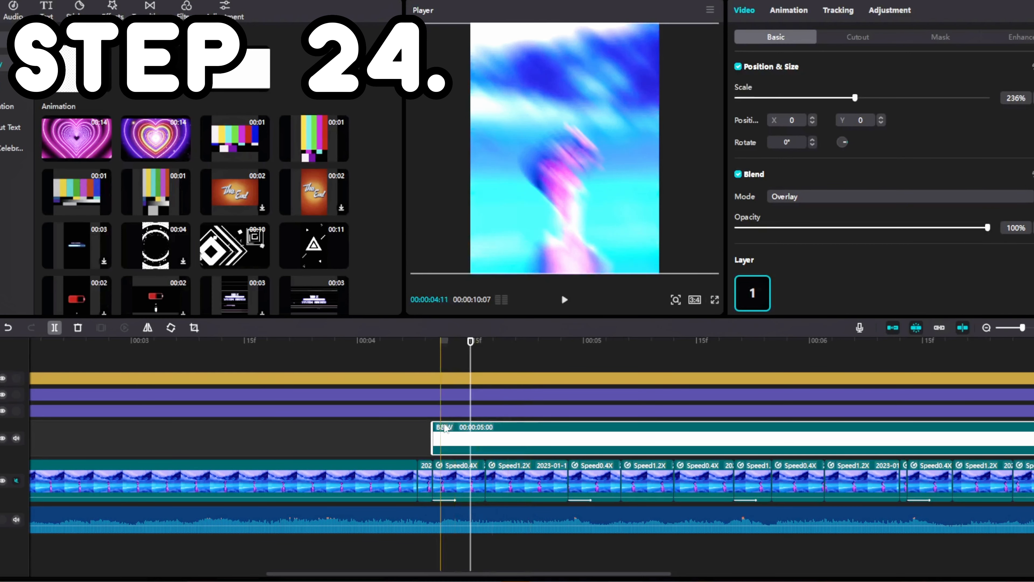
Split the white overlay clip at 00:00:04:17, where the 0.4x segment ends, and delete the remainder
left_click(485, 357)
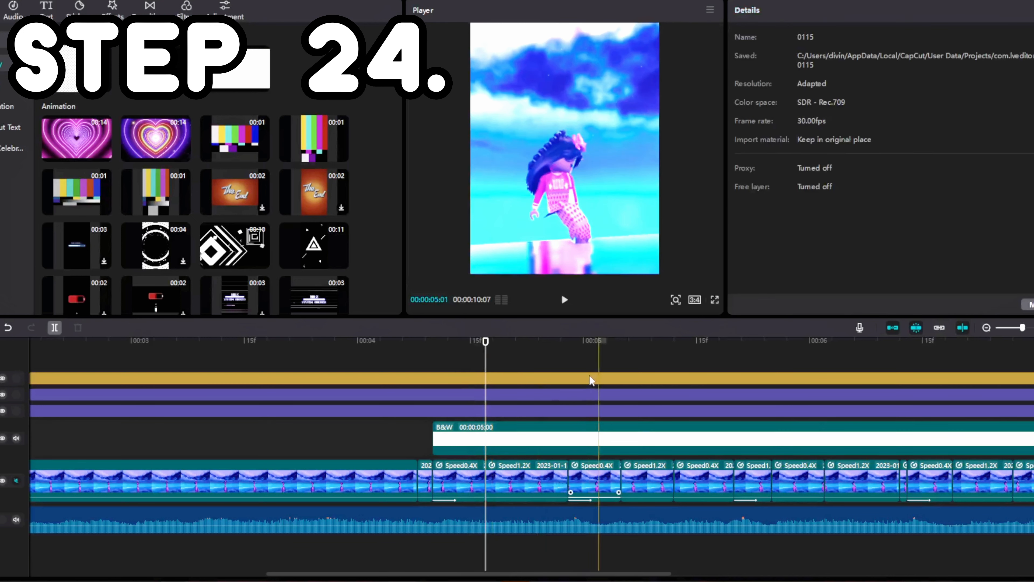
left_click(525, 170)
key("ctrl+b")
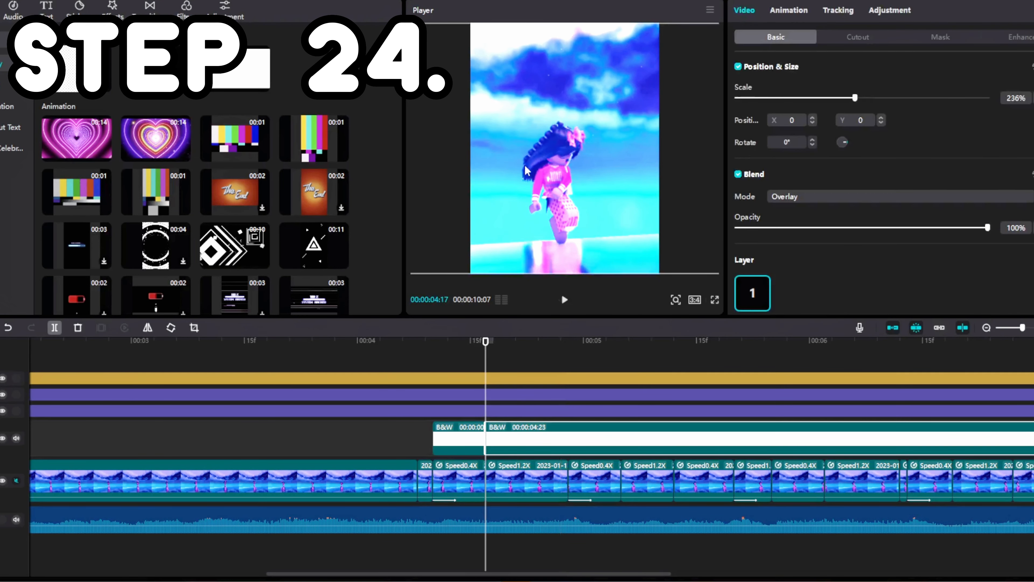
key("Delete")
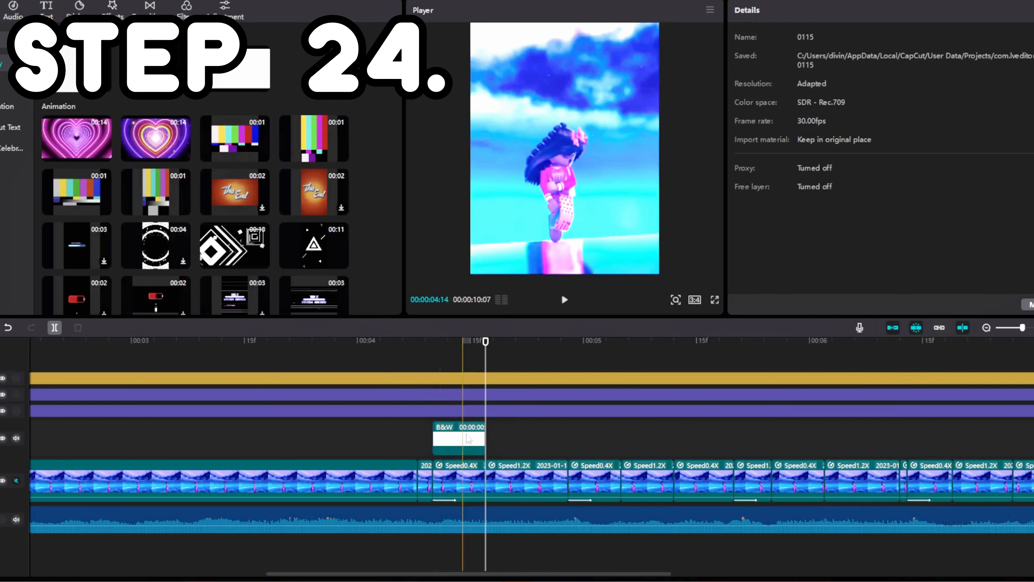
Apply a fade-out animation to the shortened white overlay clip
left_click(480, 435)
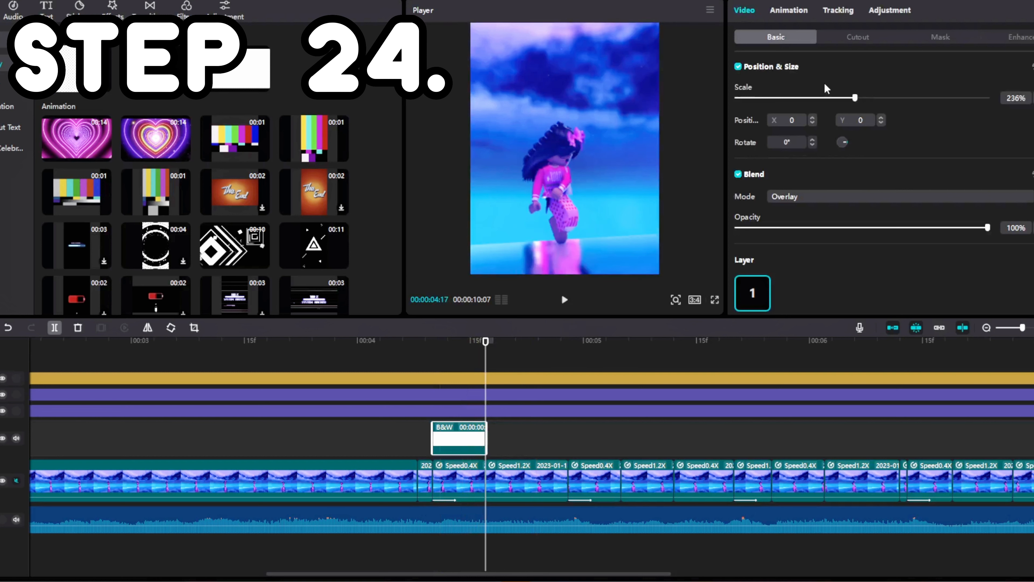
left_click(789, 11)
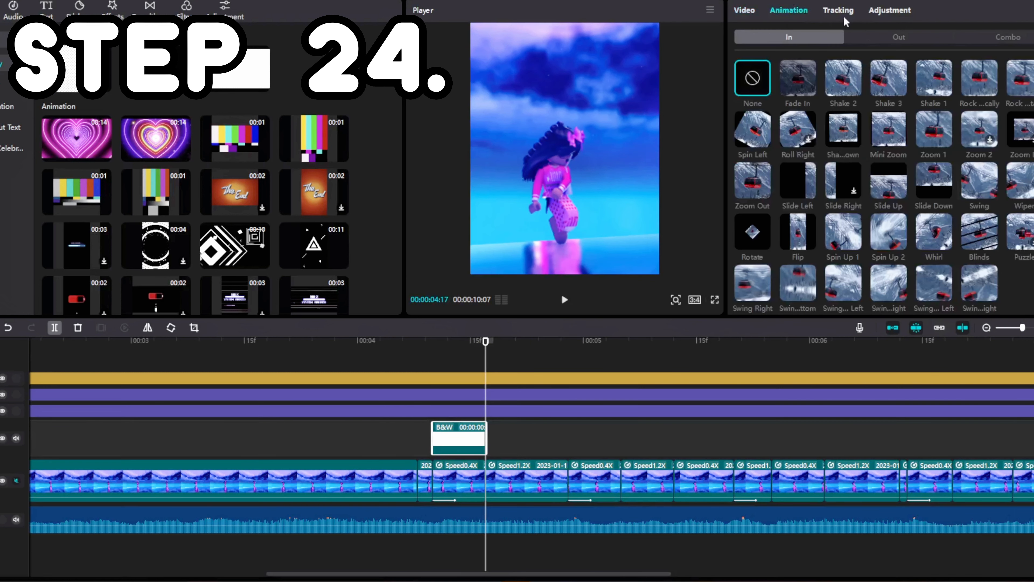
left_click(871, 38)
left_click(797, 77)
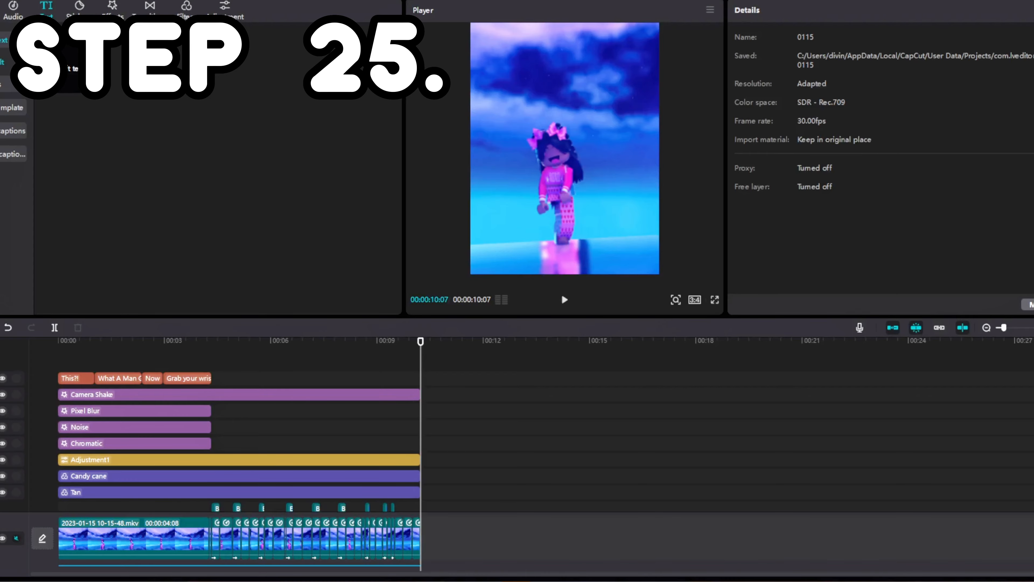
Export the project as an mp4 video at 4K resolution with Higher bit rate, H.264 codec and 60fps
left_click(997, 0)
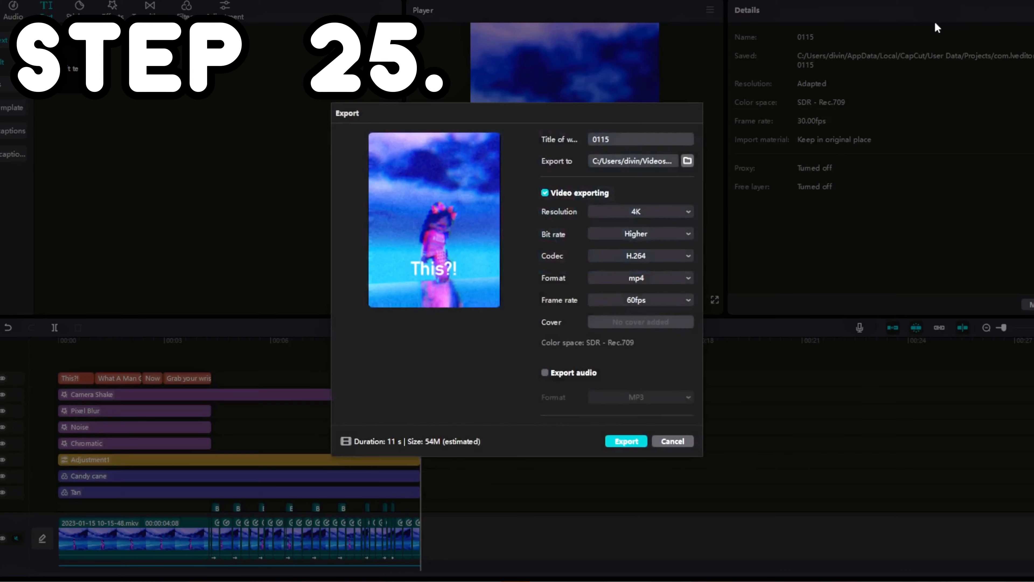
left_click(632, 216)
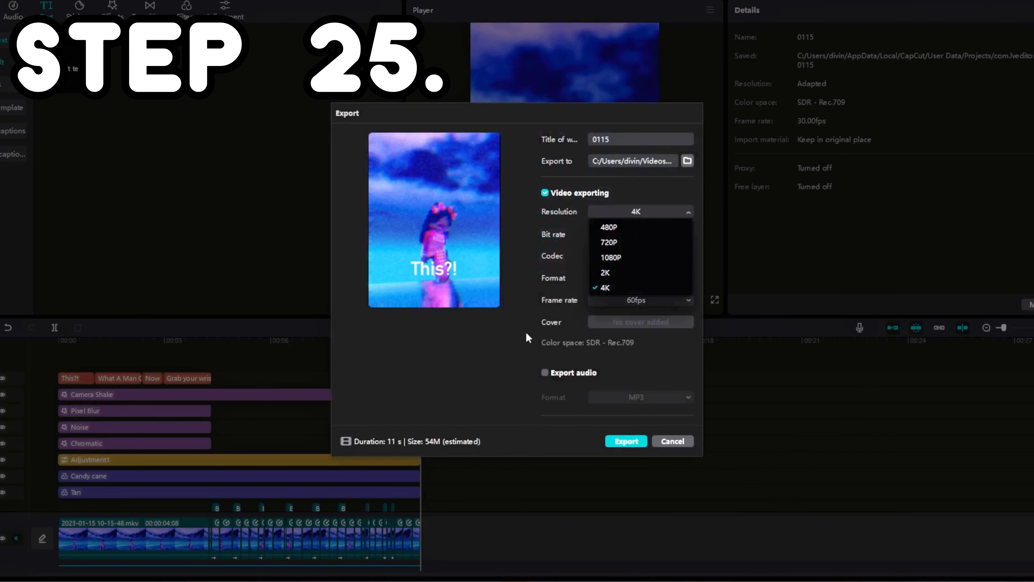
left_click(623, 290)
left_click(623, 239)
left_click(514, 335)
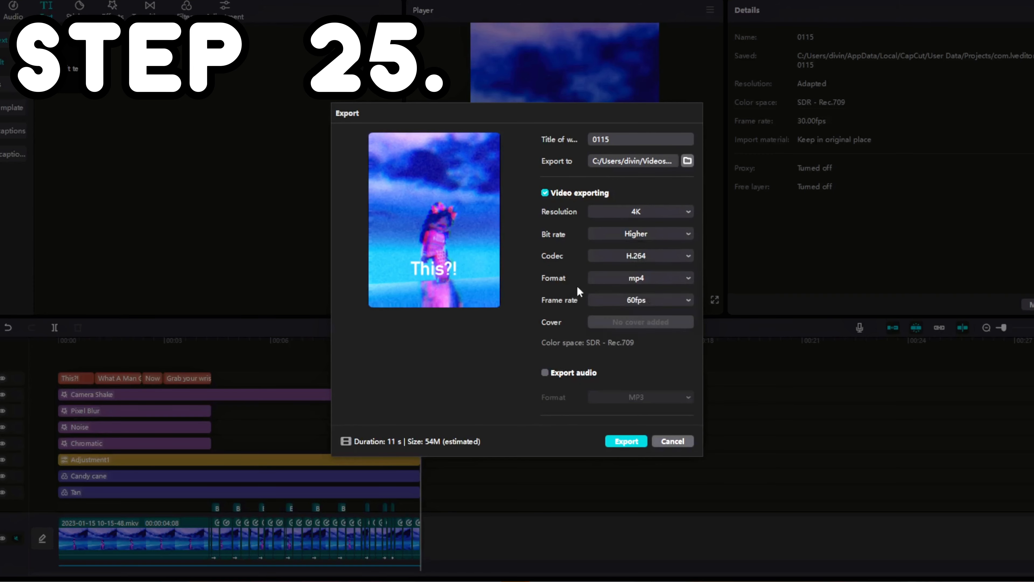
left_click(630, 305)
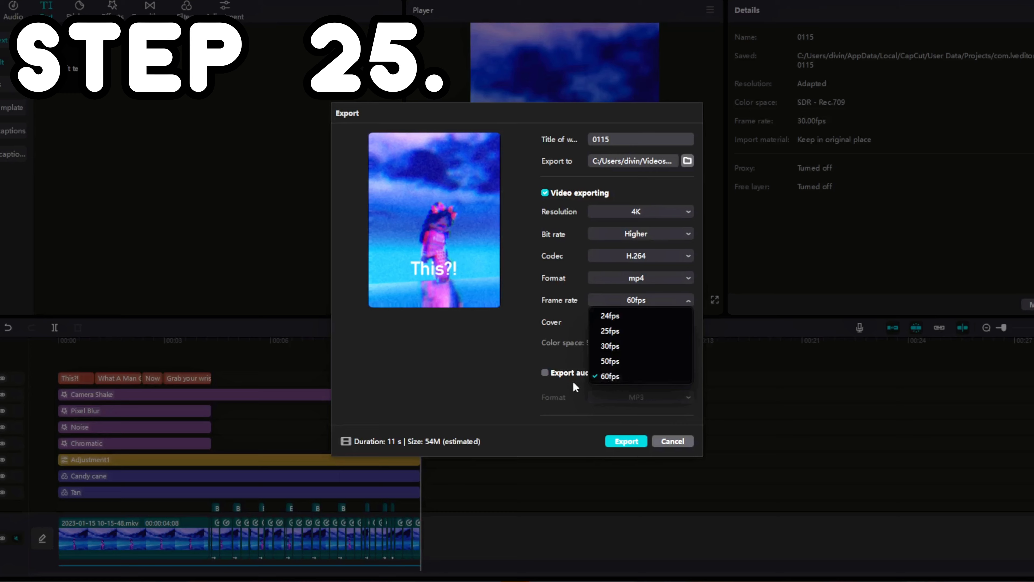
left_click(485, 376)
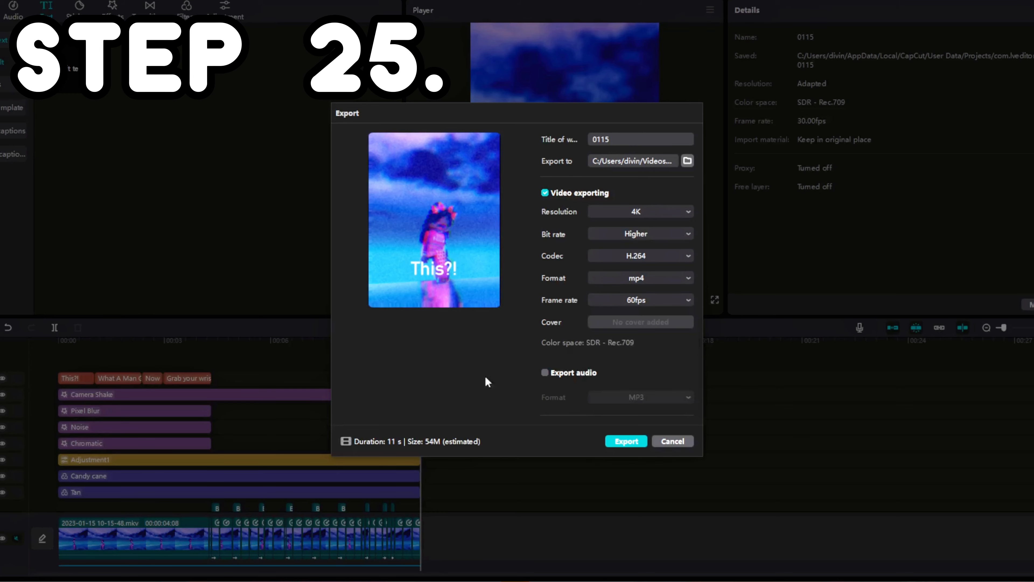
left_click(629, 443)
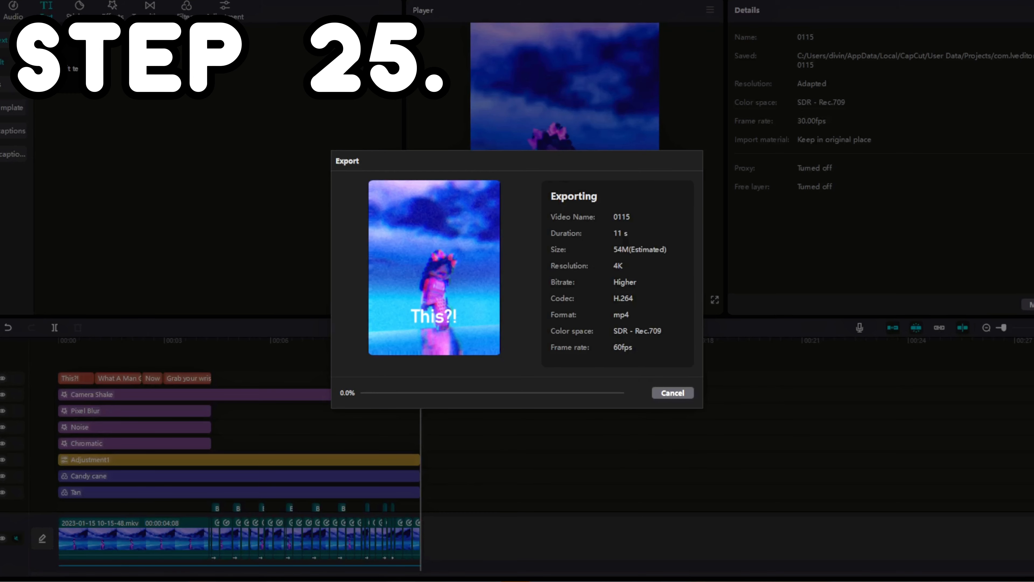